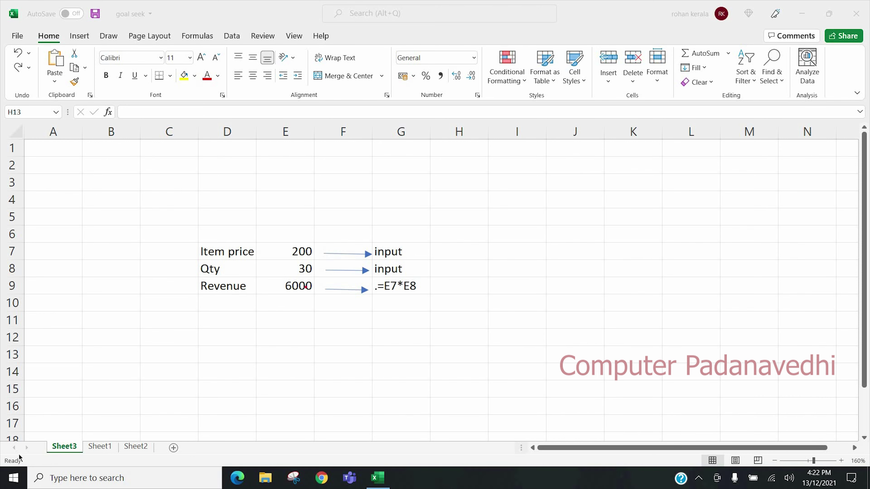
pyautogui.click(232, 36)
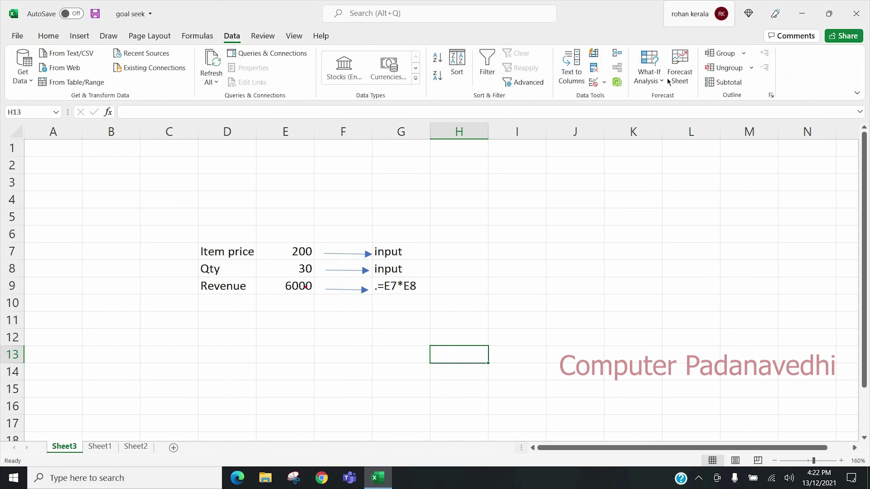
pyautogui.click(661, 81)
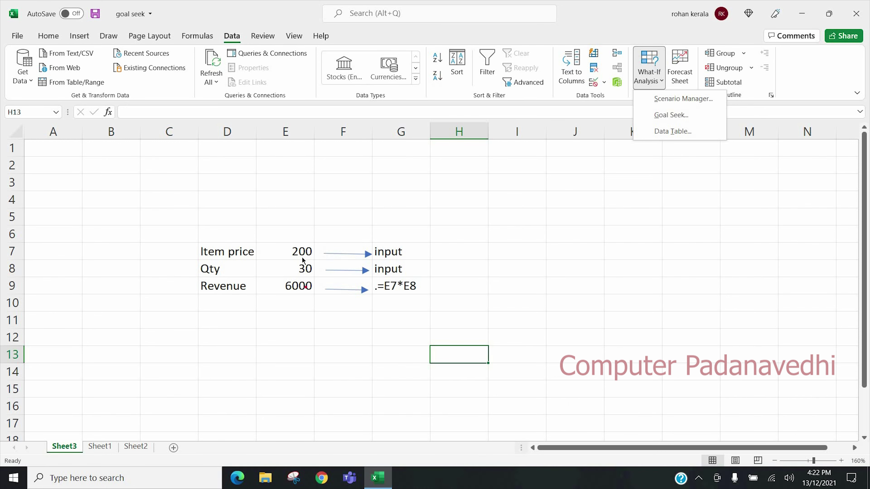
pyautogui.click(294, 287)
pyautogui.click(294, 288)
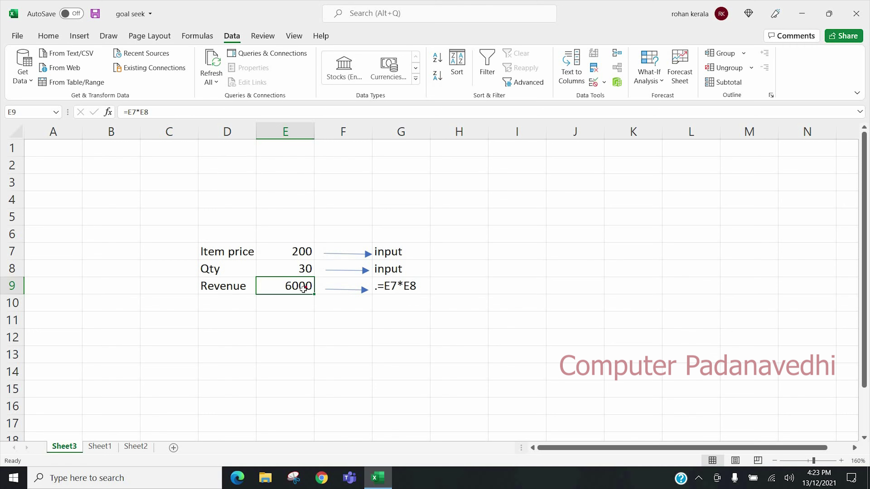
# Reselect the Revenue cell E9 and launch Goal Seek with E9 as the set cell.
pyautogui.press('Return')
pyautogui.press('Return')
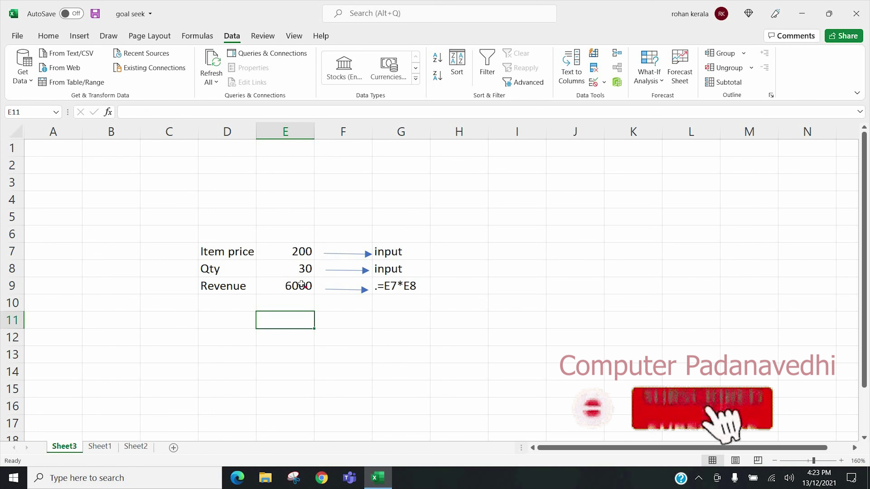
pyautogui.click(300, 284)
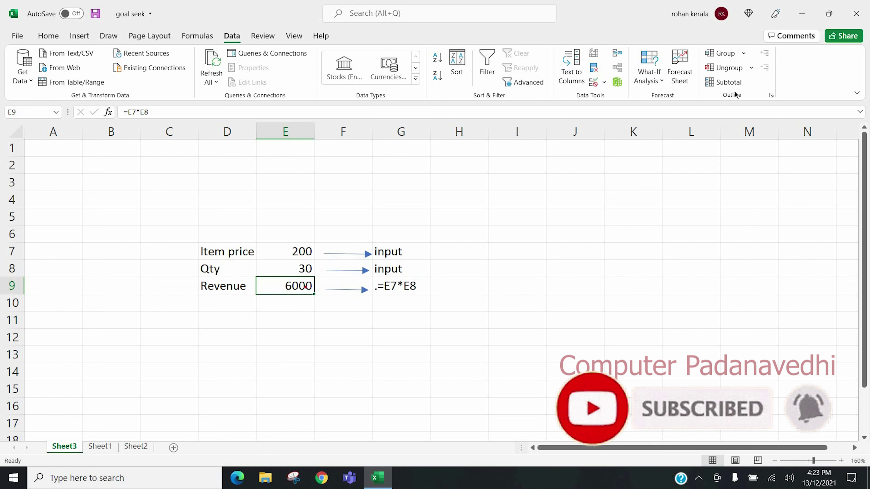
pyautogui.click(663, 81)
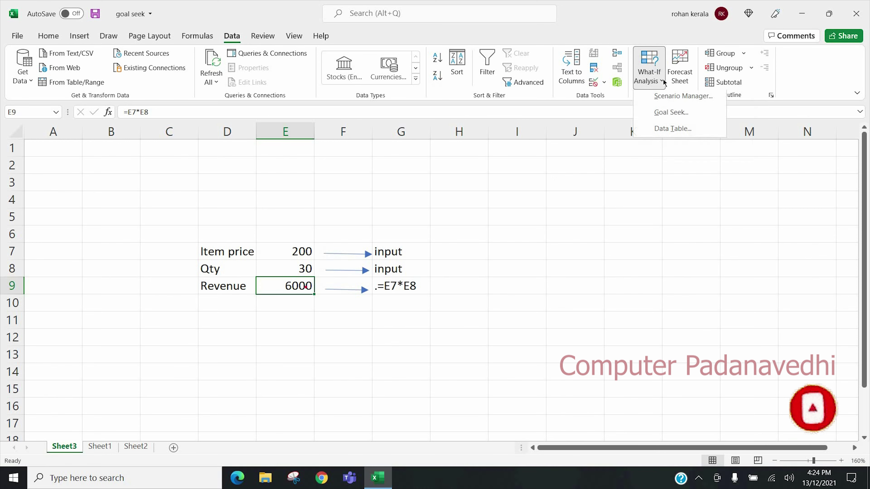
pyautogui.click(681, 117)
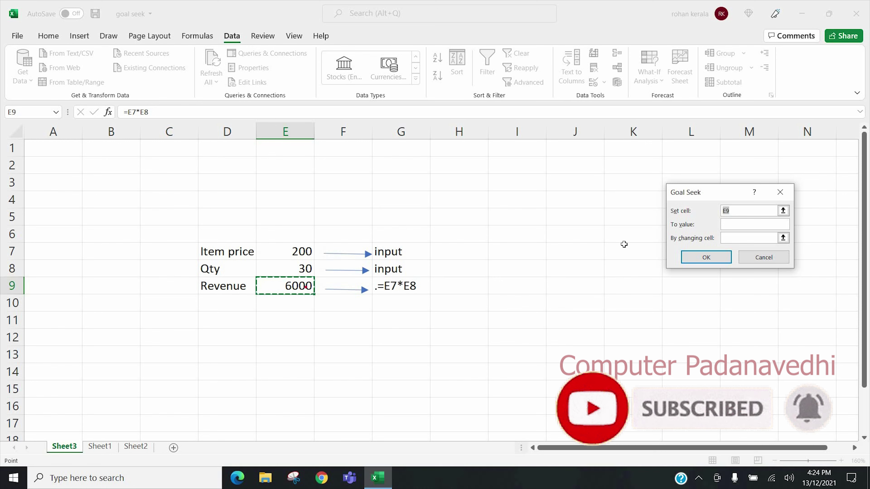
# Goal Seek Revenue E9 to 8000 by changing Qty E8, accept Qty 40, then go to Sheet1.
pyautogui.click(742, 225)
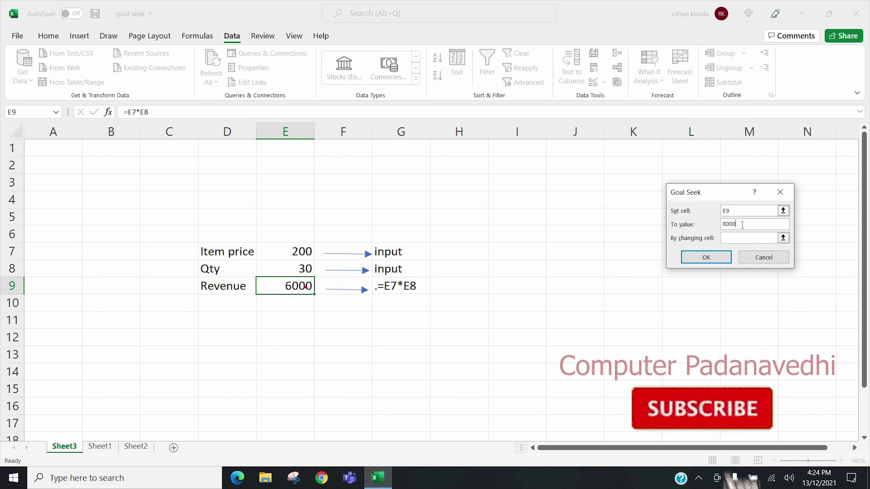
pyautogui.click(746, 239)
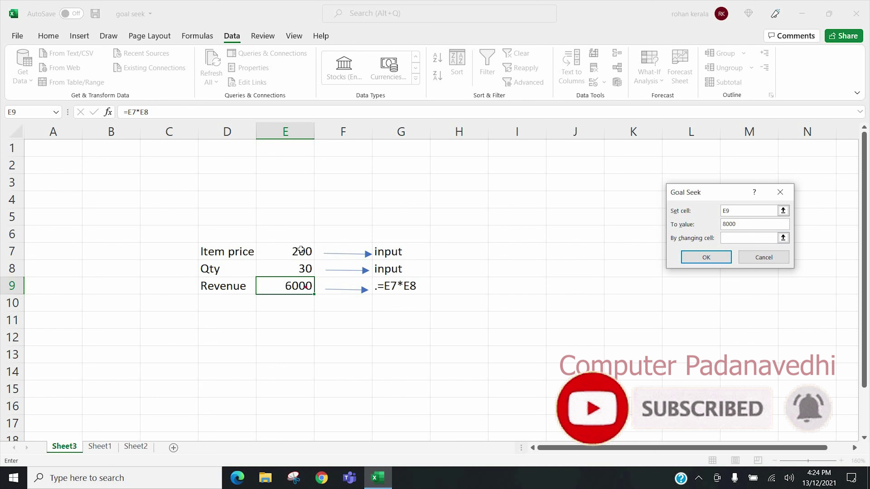
pyautogui.click(300, 269)
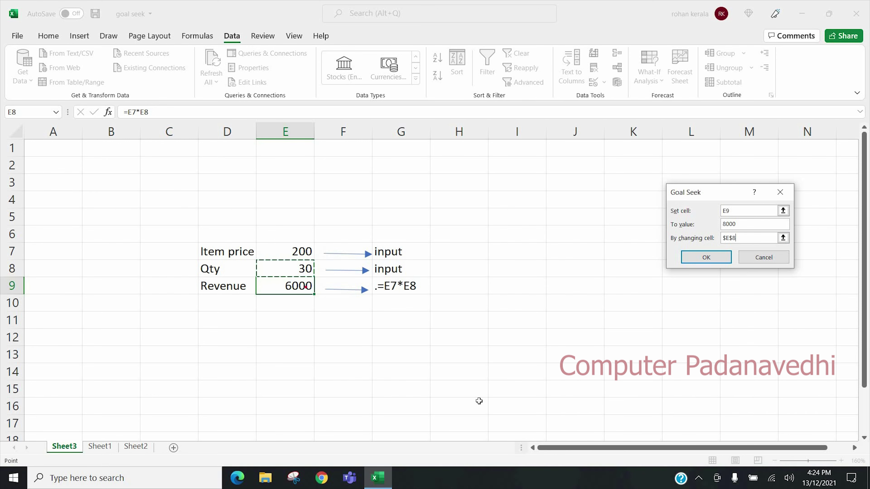
pyautogui.click(706, 259)
pyautogui.click(712, 258)
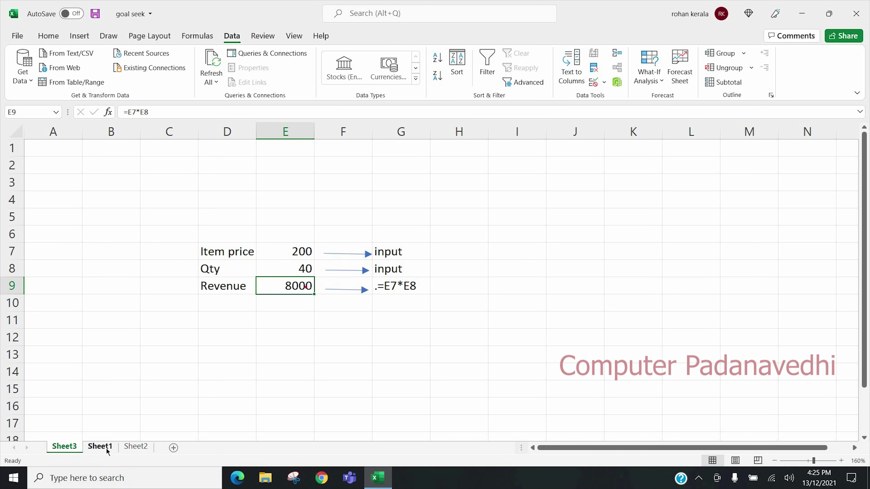
pyautogui.click(100, 447)
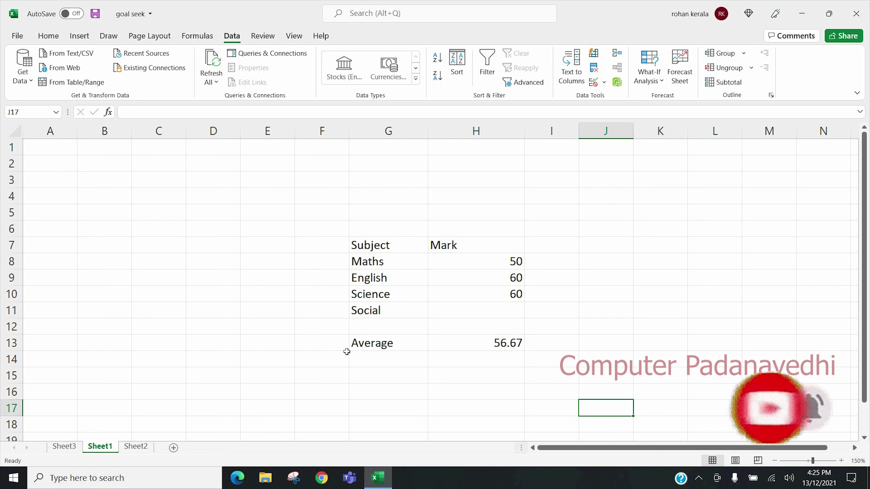
# Select the Average cell H13 containing =AVERAGE(H8:H11).
pyautogui.click(501, 343)
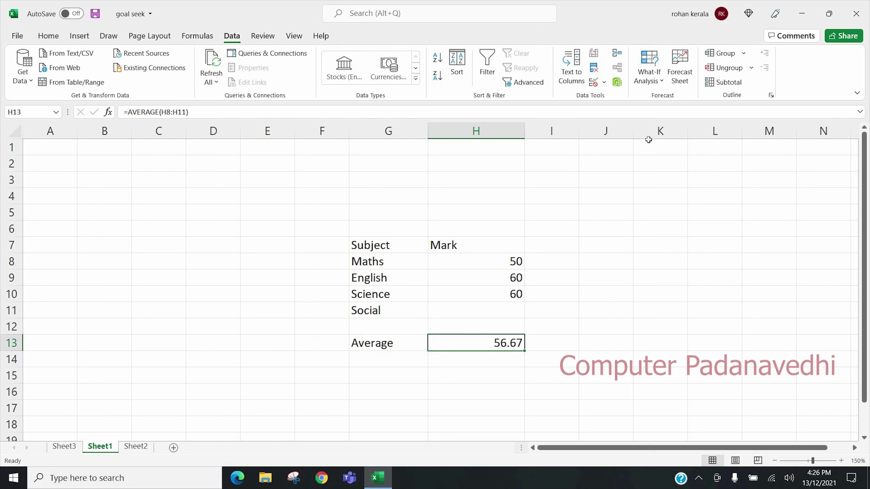
# Goal Seek the H13 average to 60 by changing the blank Social mark H11, giving 70.
pyautogui.click(661, 81)
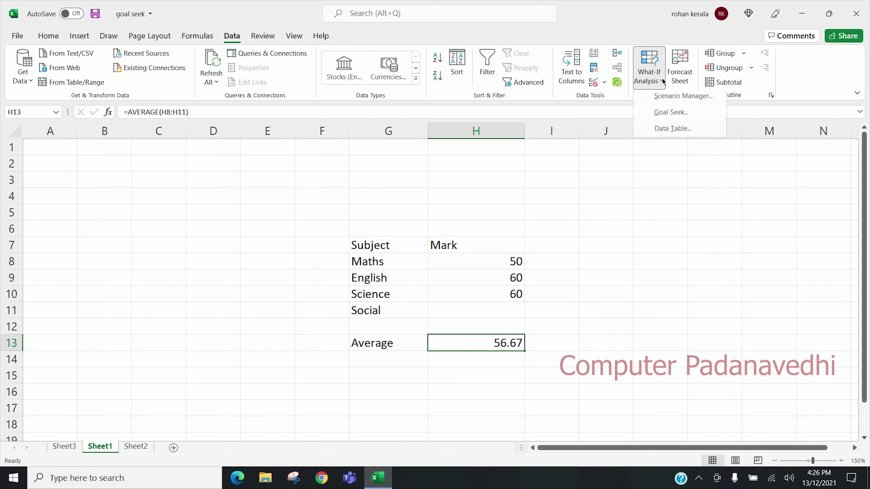
pyautogui.click(670, 115)
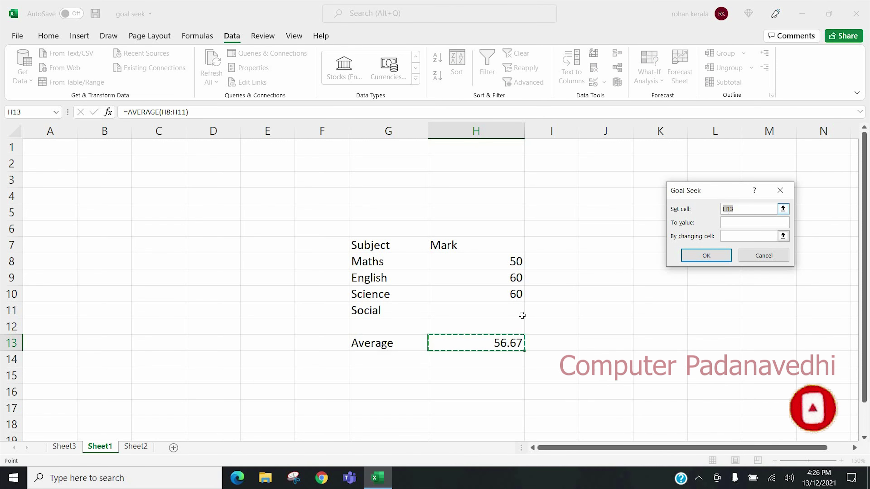
pyautogui.click(737, 222)
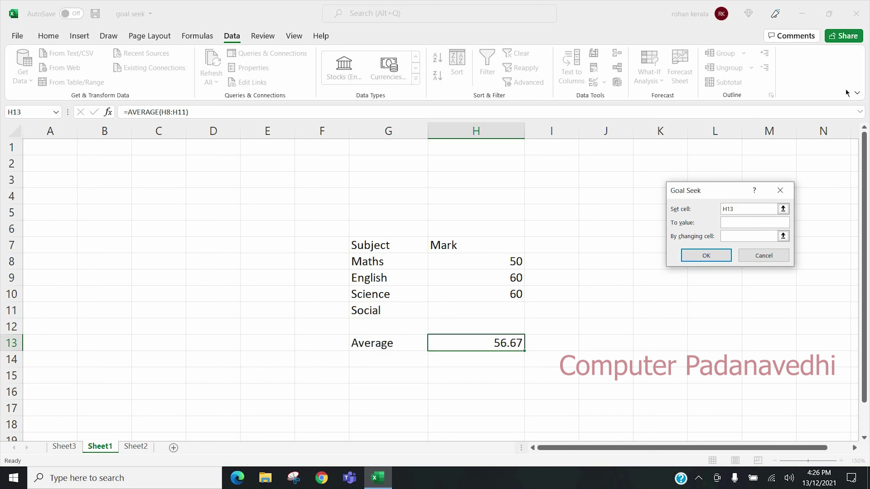
pyautogui.write('60')
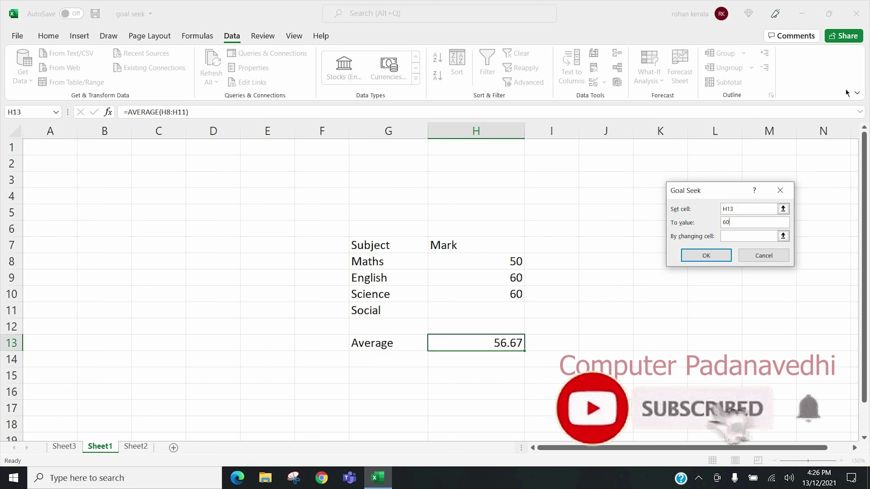
pyautogui.click(739, 238)
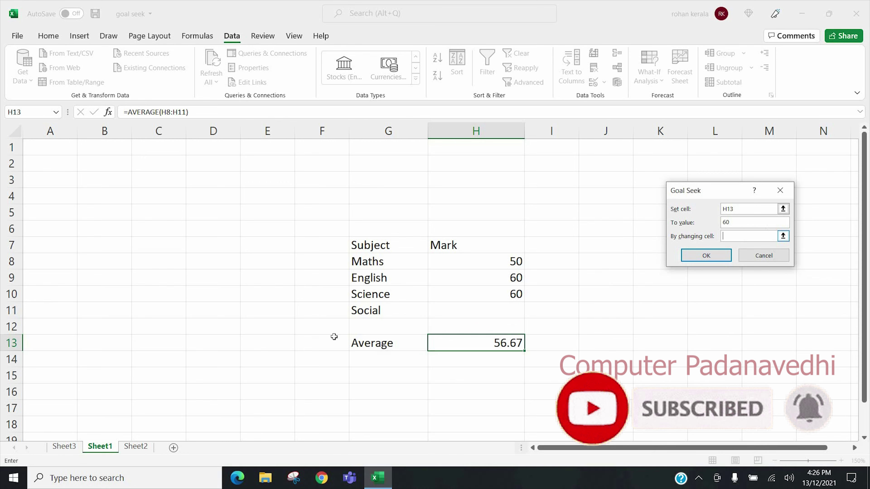
pyautogui.click(514, 314)
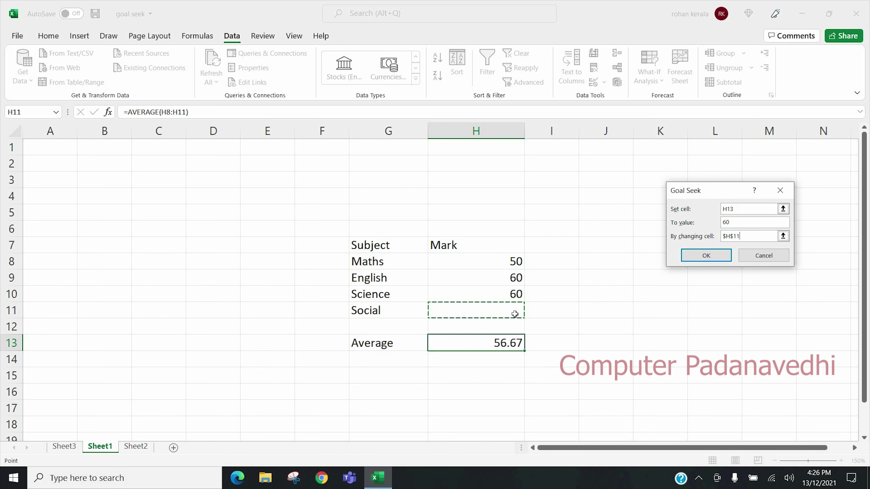
pyautogui.click(706, 255)
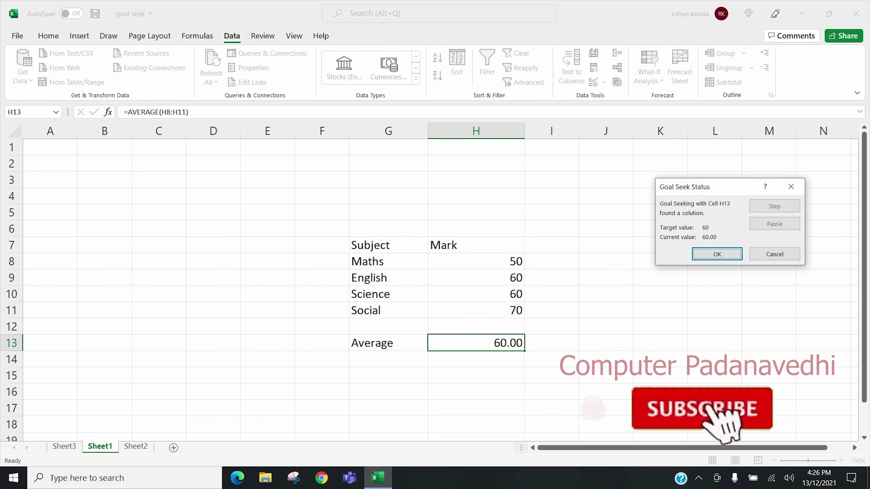
pyautogui.click(717, 254)
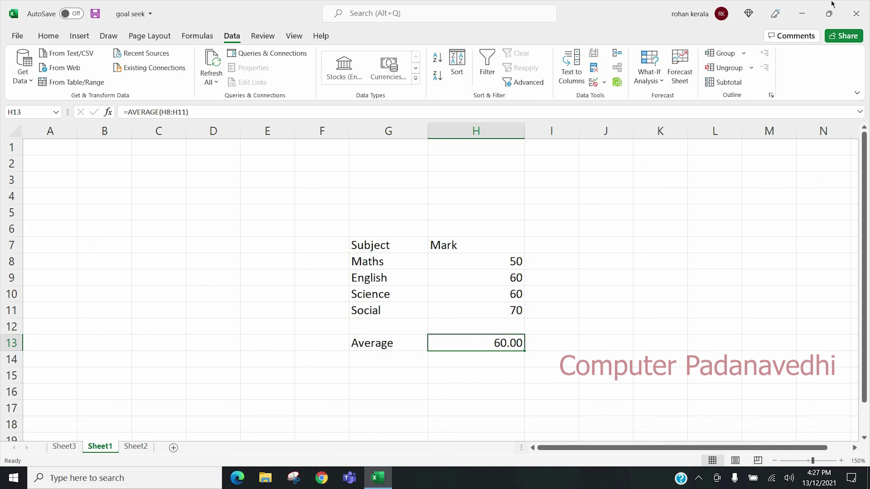
# Goal Seek the H13 average to 62 by changing the Maths mark H8, giving 58.
pyautogui.click(658, 80)
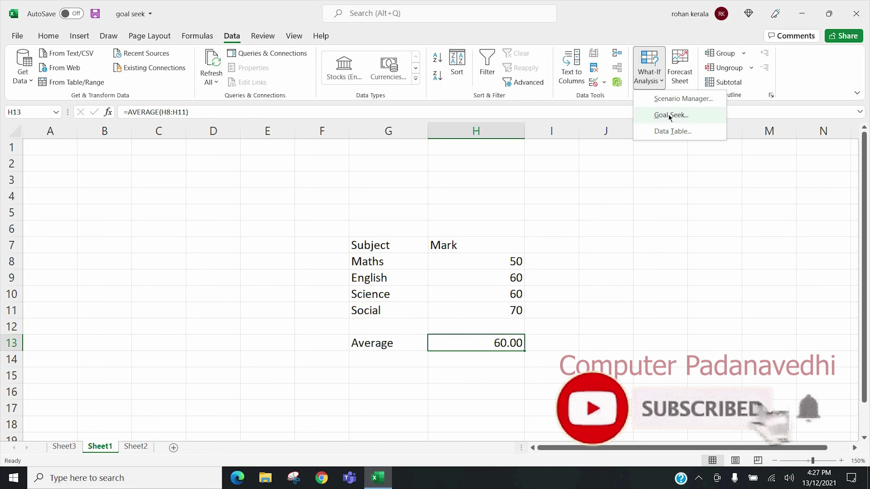
pyautogui.click(669, 115)
pyautogui.click(745, 222)
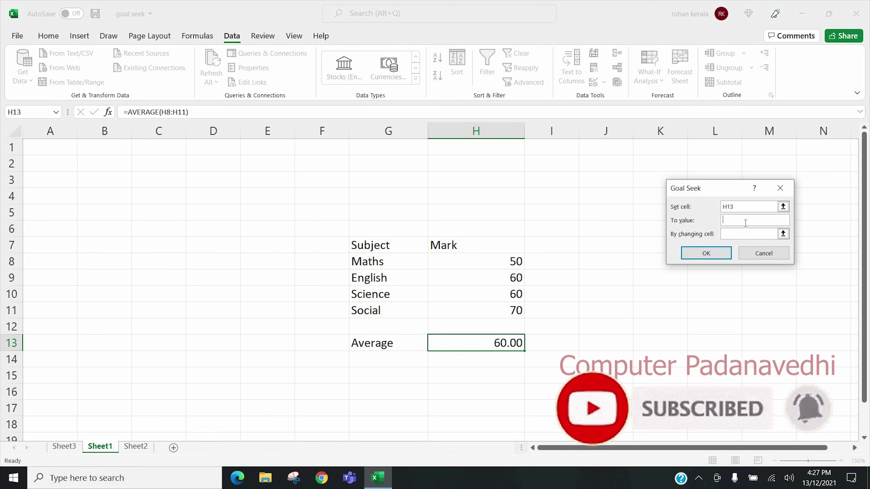
pyautogui.write('6')
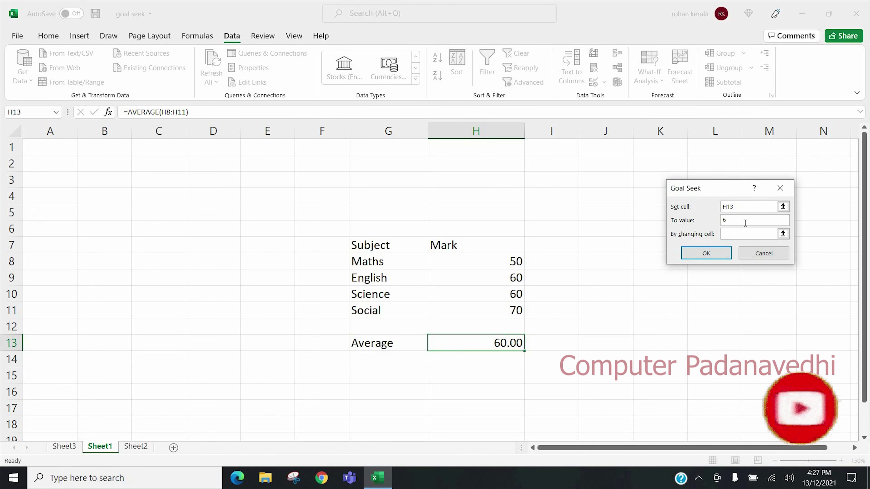
pyautogui.write('2')
pyautogui.click(739, 233)
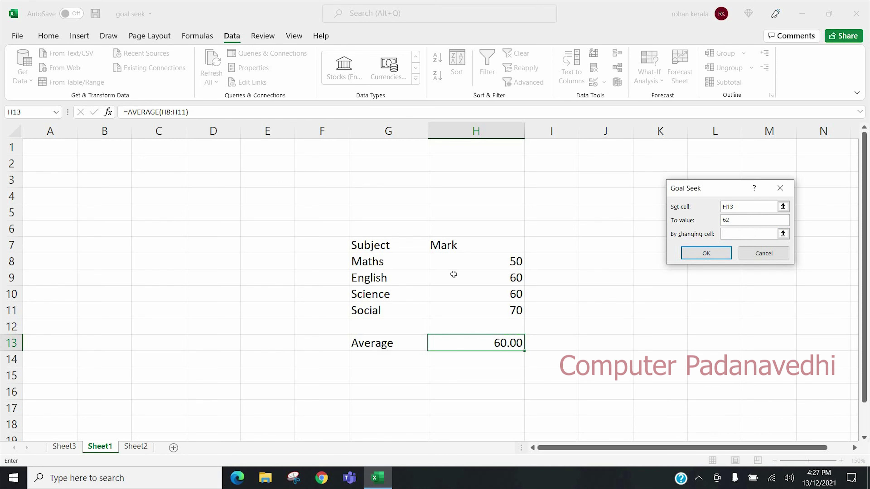
pyautogui.click(503, 266)
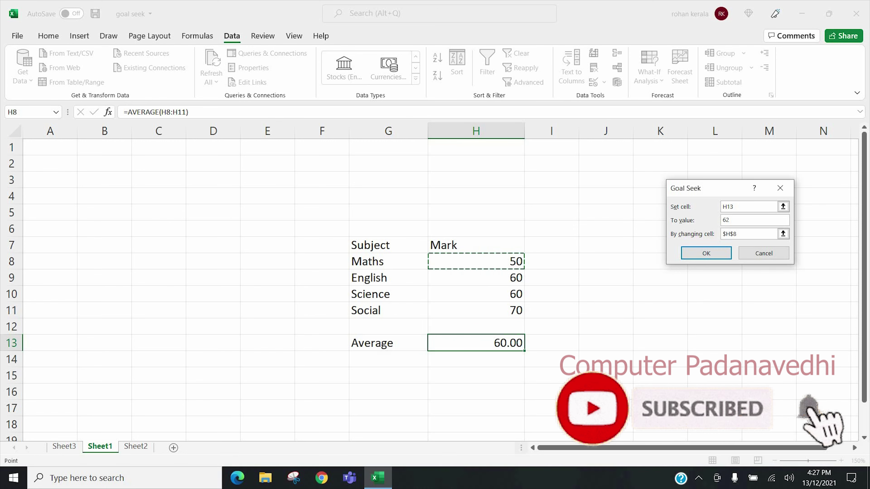
pyautogui.click(711, 254)
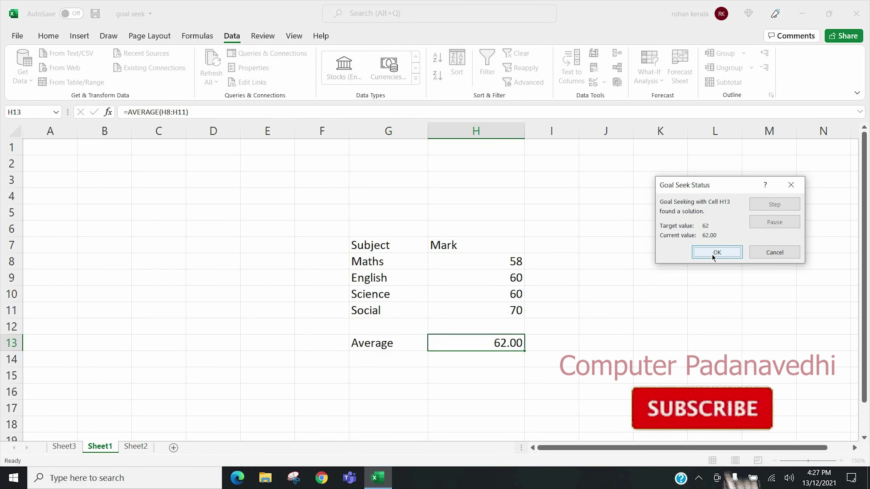
pyautogui.click(713, 253)
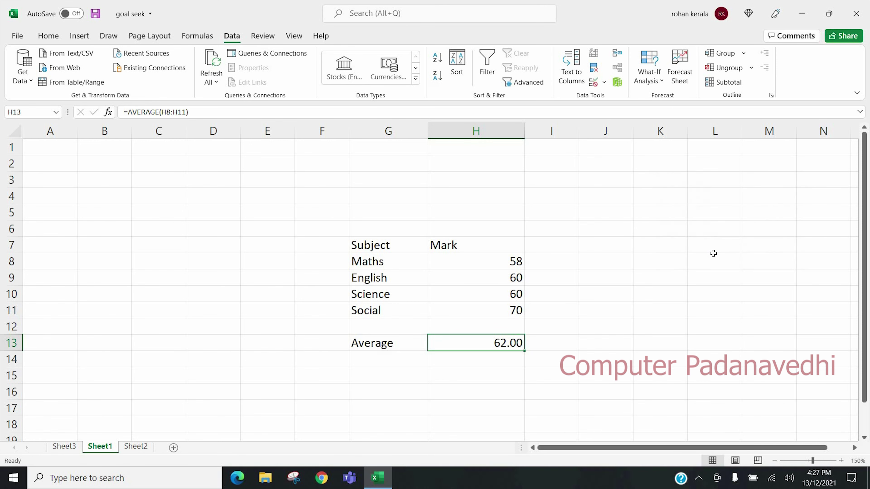